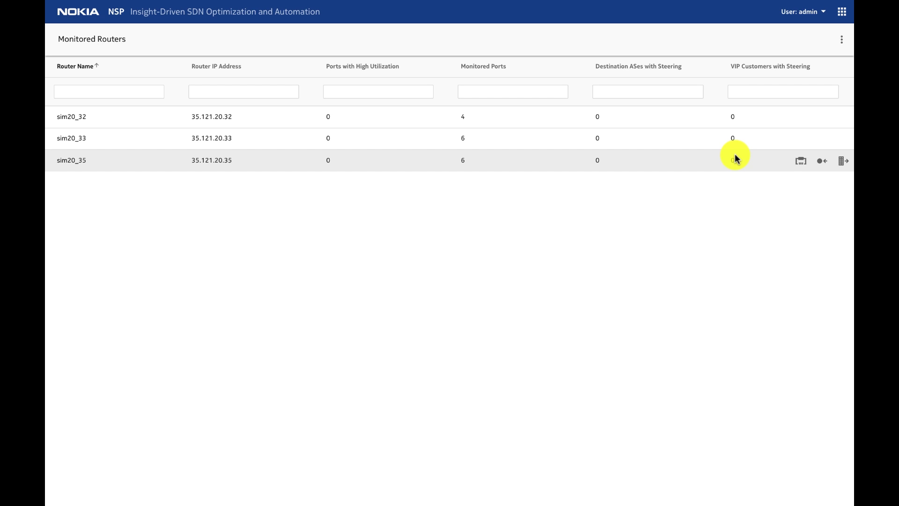
left_click(842, 42)
left_click(821, 84)
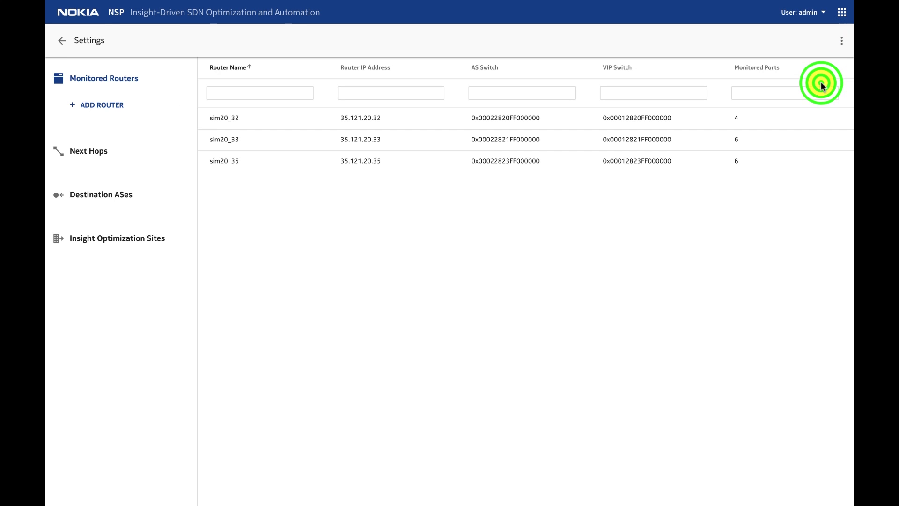
left_click(131, 242)
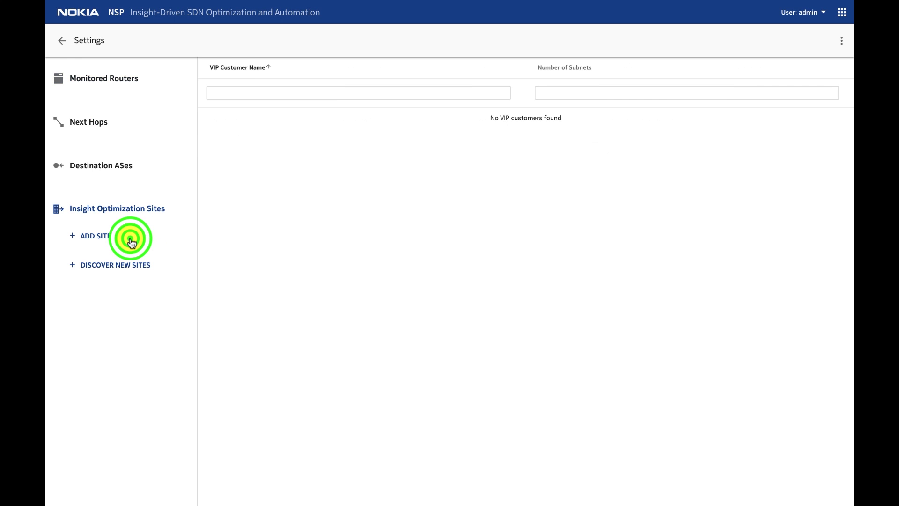
left_click(120, 264)
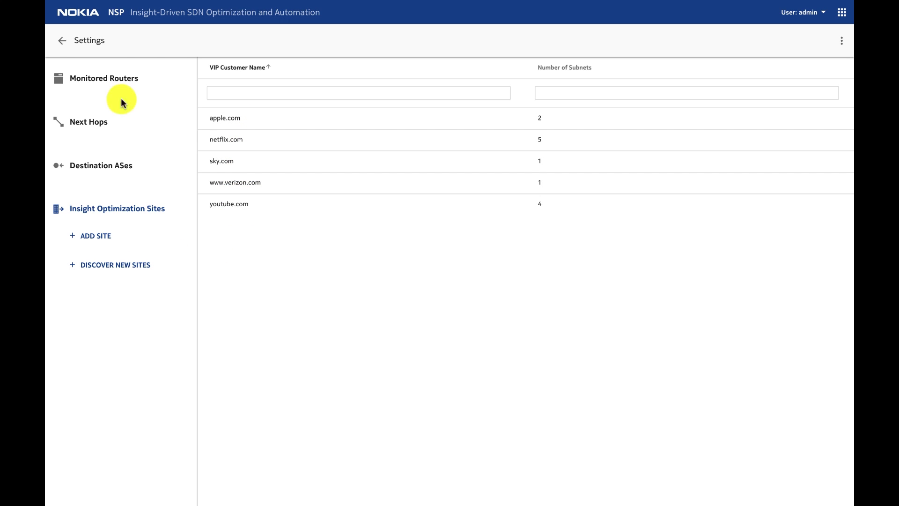
Inspect netflix.com's 5 subnets on router sim20_35, including 100.10.10.0/24, then return to its site list
left_click(63, 42)
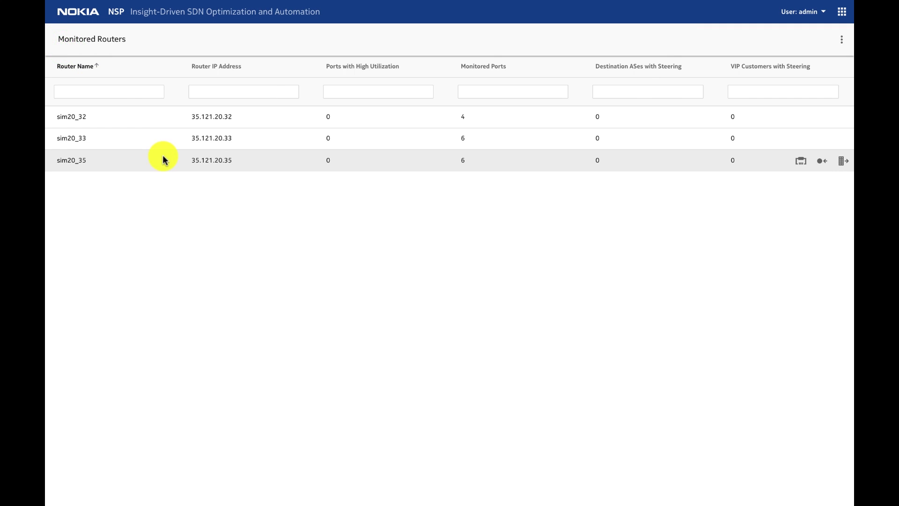
left_click(845, 164)
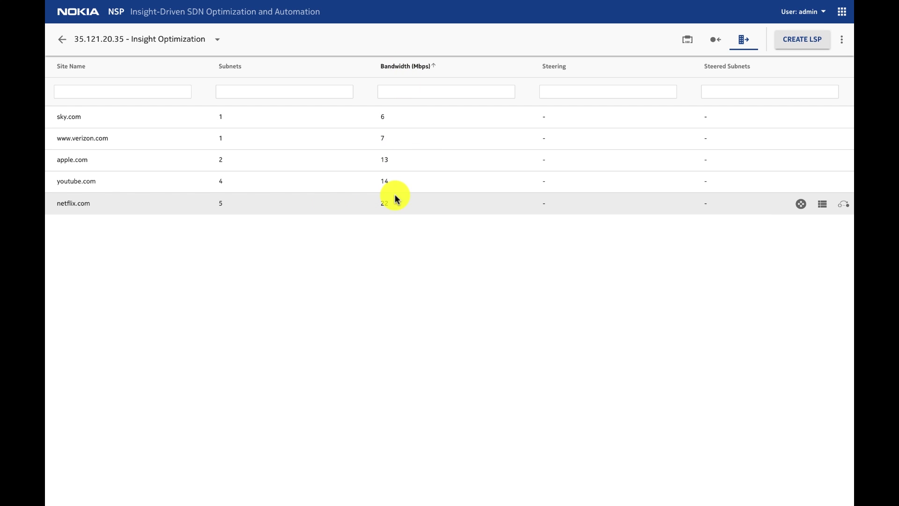
double_click(249, 197)
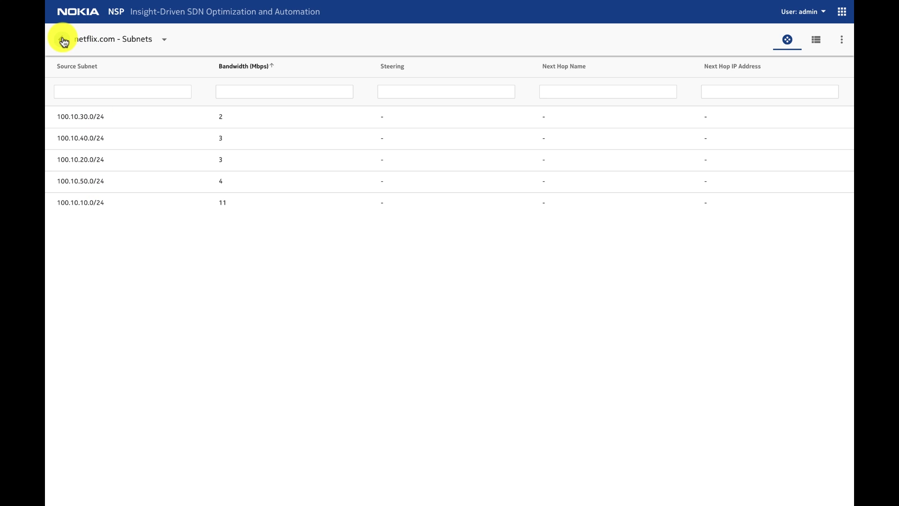
left_click(100, 201)
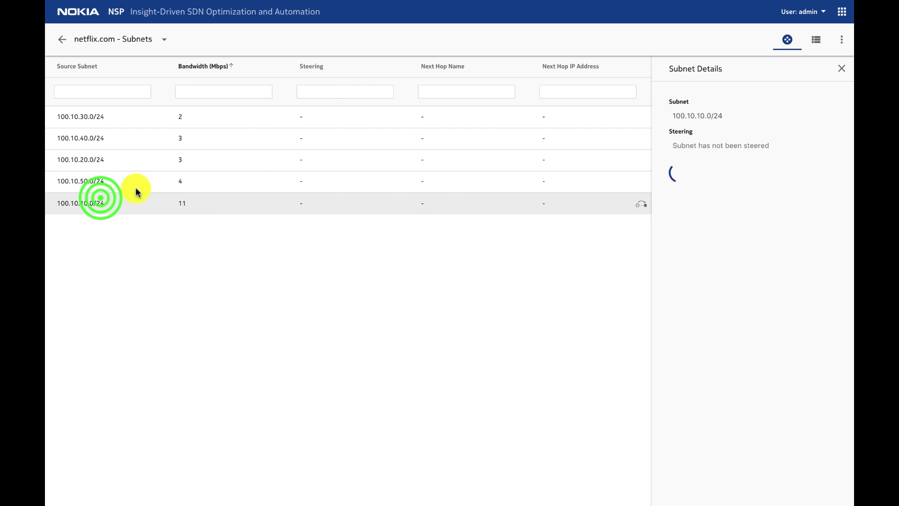
left_click(62, 40)
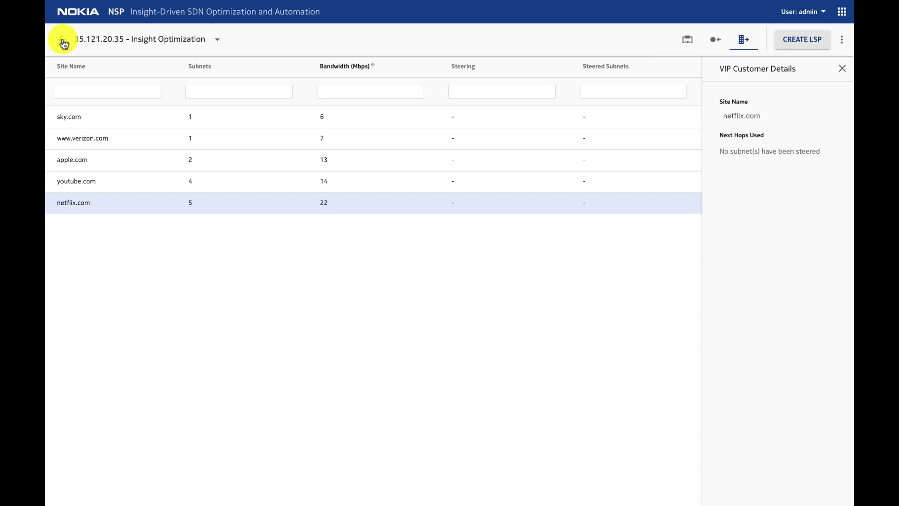
mouse_move(160, 206)
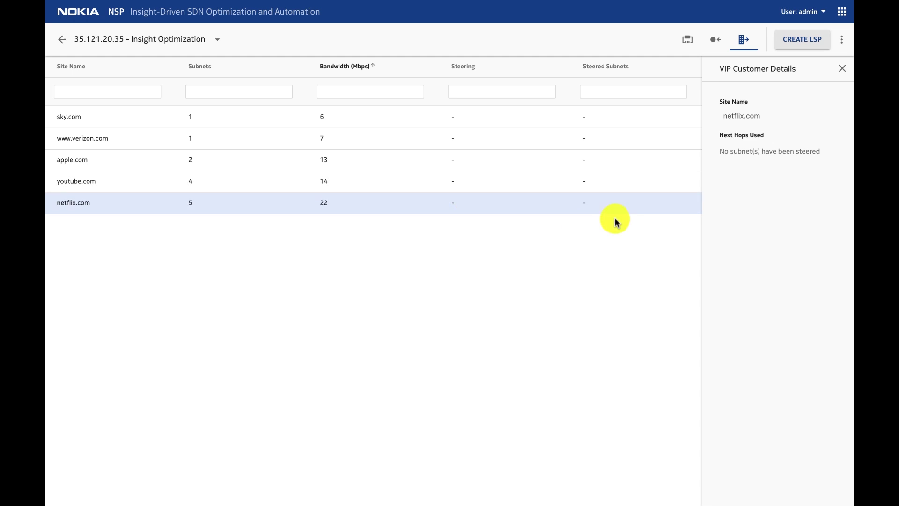
Steer all 5 netflix.com subnets to next hop 35.121.20.39 via from_35_to_39
left_click(686, 205)
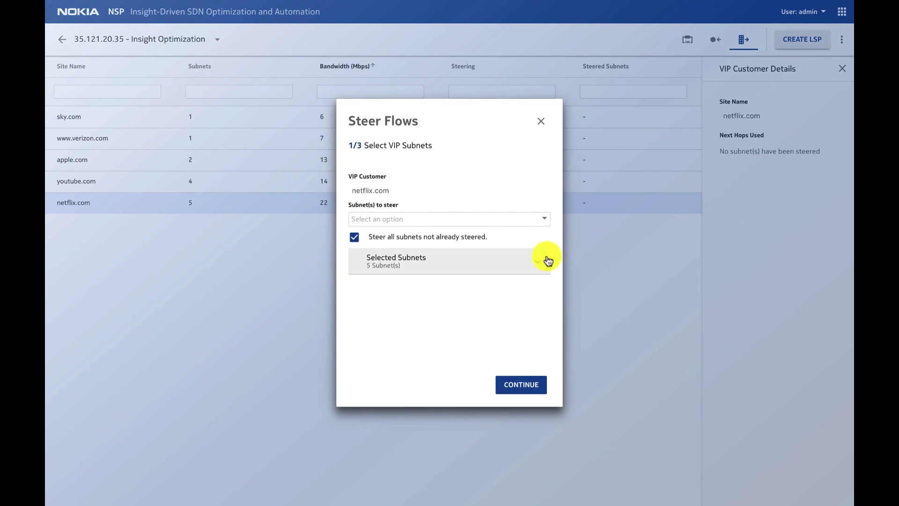
left_click(529, 395)
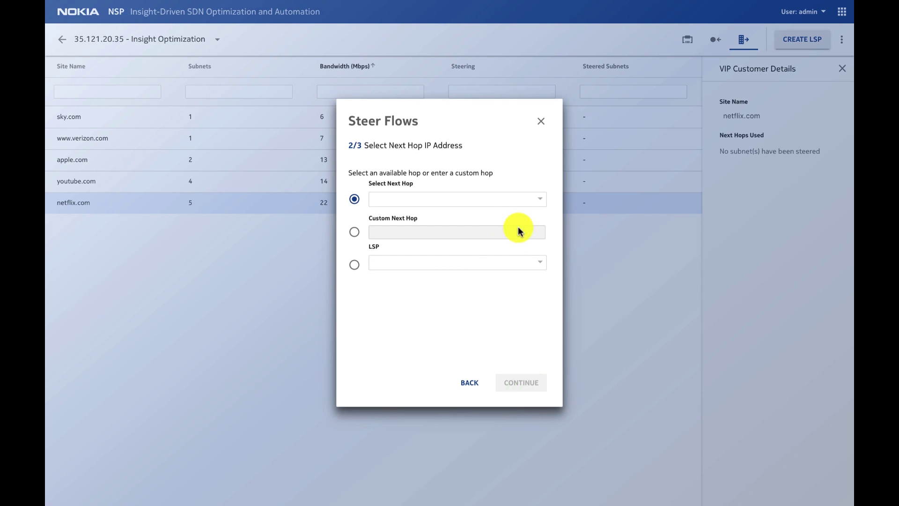
left_click(541, 198)
left_click(472, 226)
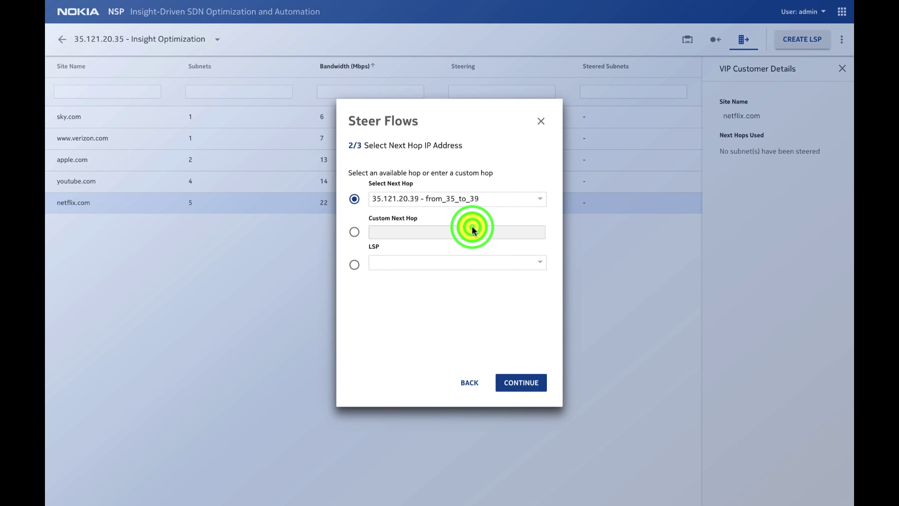
left_click(526, 384)
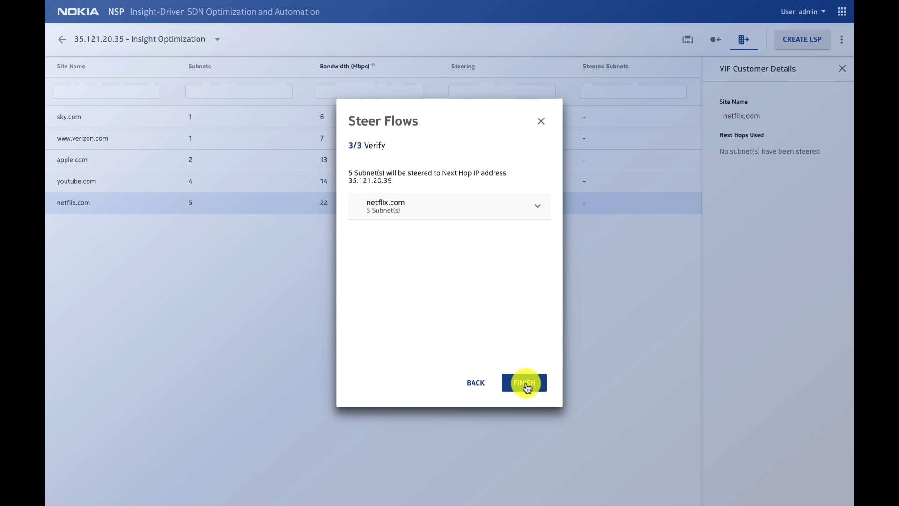
left_click(525, 384)
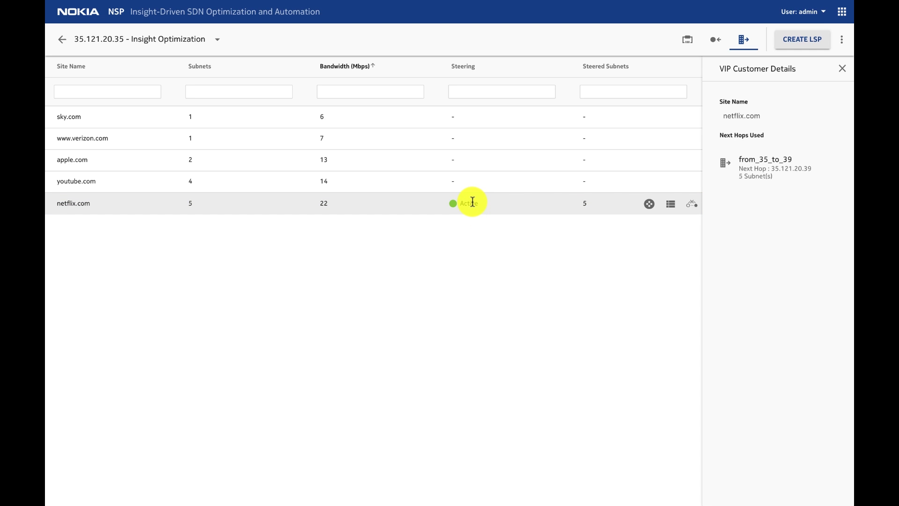
Check Port 1/1/3's utilization chart in the 35.121.20.35 Ports view, beside Port 1/1/2 at 42%
left_click(688, 40)
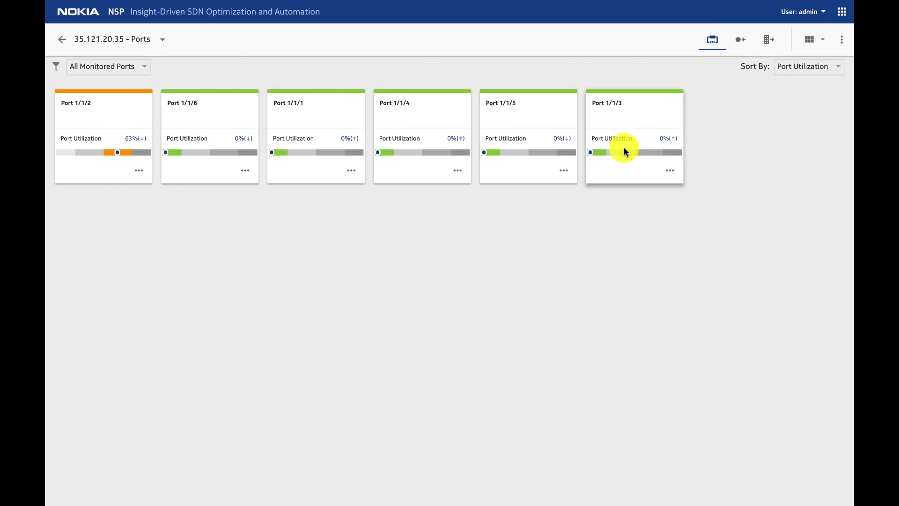
mouse_move(671, 177)
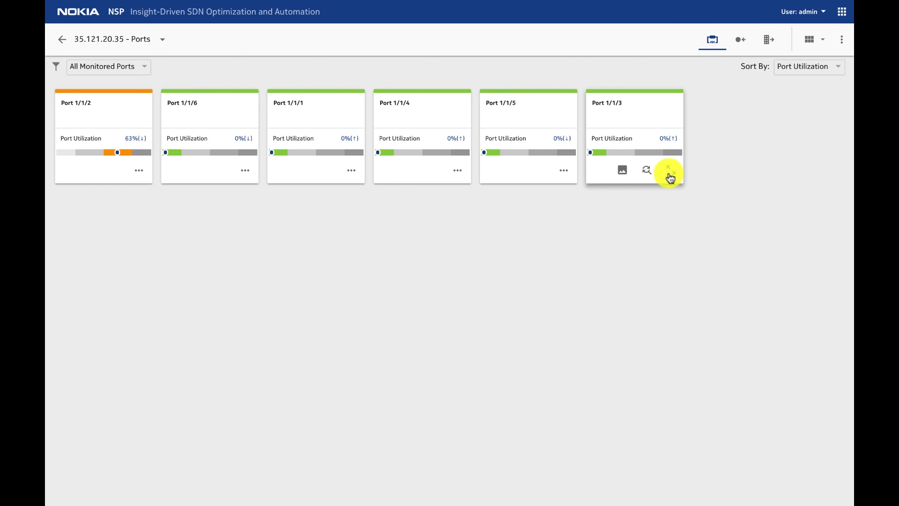
left_click(623, 177)
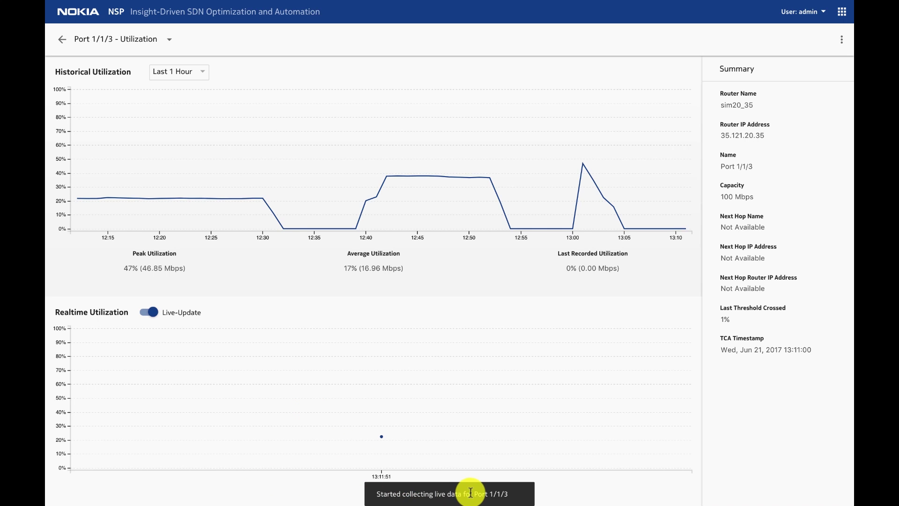
mouse_move(409, 413)
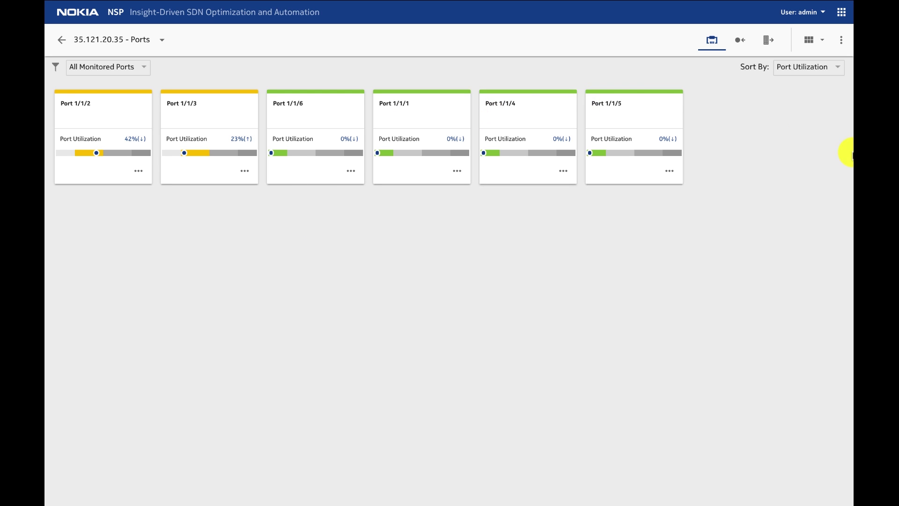
Open Deepfield's Sites and Sources report of traffic by site and source BGP route
left_click(840, 41)
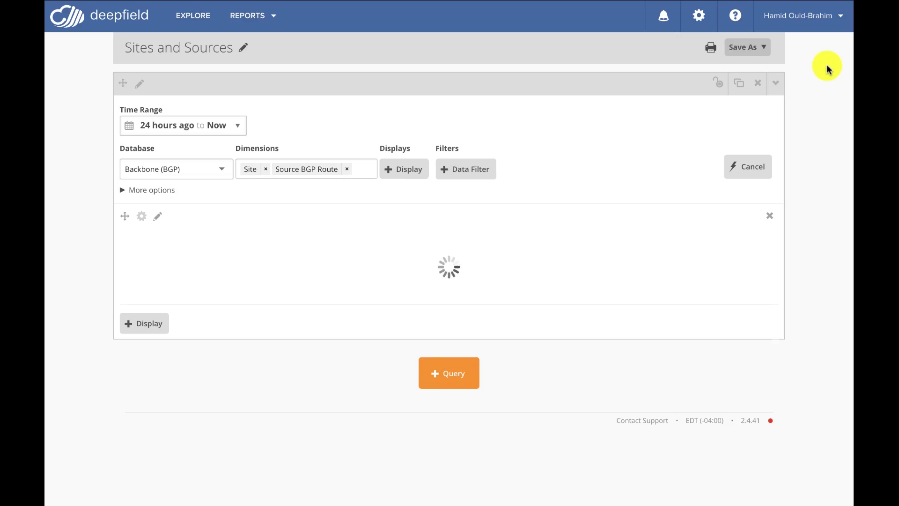
scroll(552, 281, "down", 2)
scroll(552, 281, "down", 3)
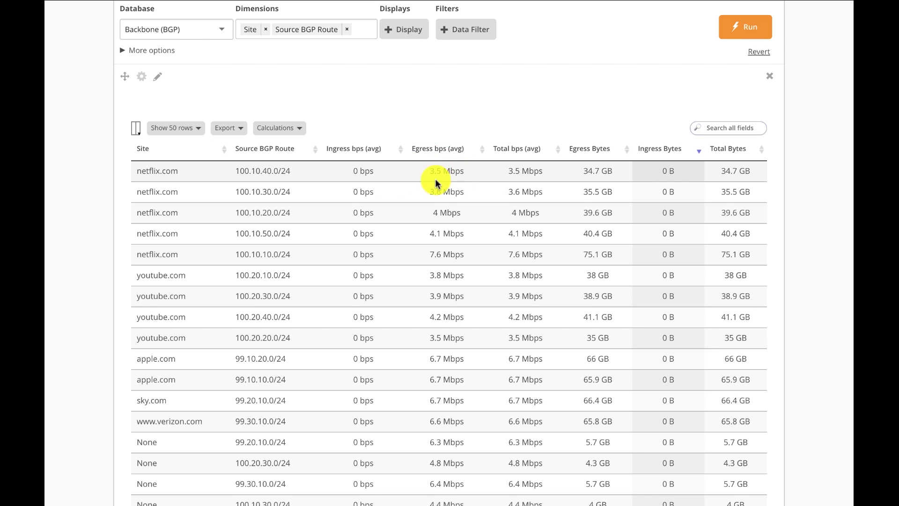
scroll(277, 178, "up", 2)
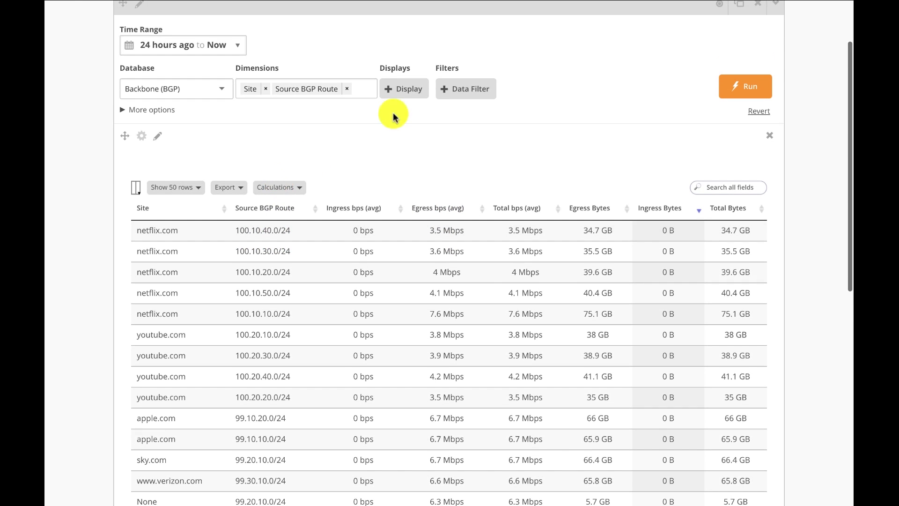
Add a Sunburst display, with netflix.com and its five subnets as the largest slice
left_click(407, 89)
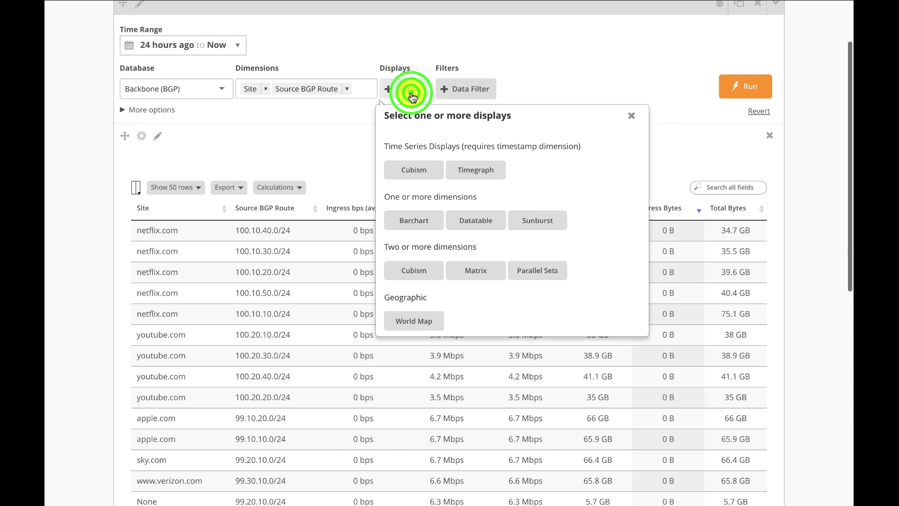
left_click(529, 222)
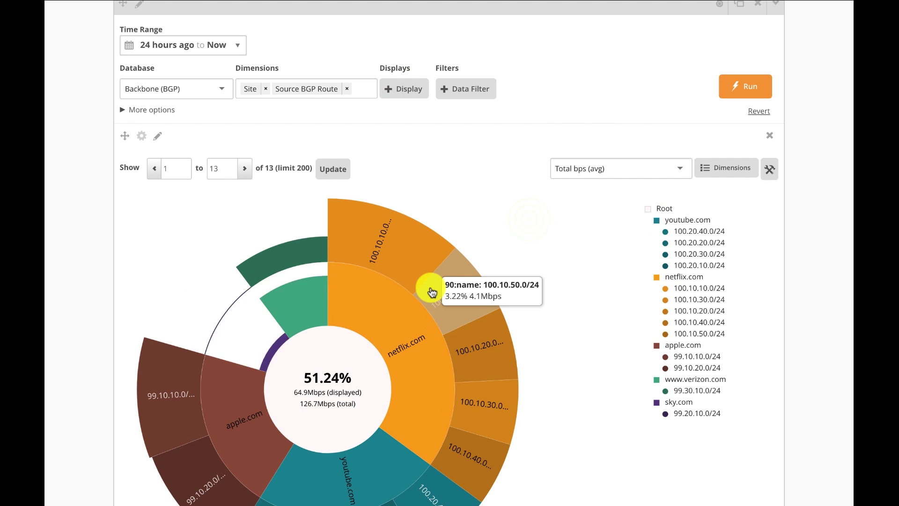
scroll(430, 291, "down", 1)
scroll(431, 292, "down", 2)
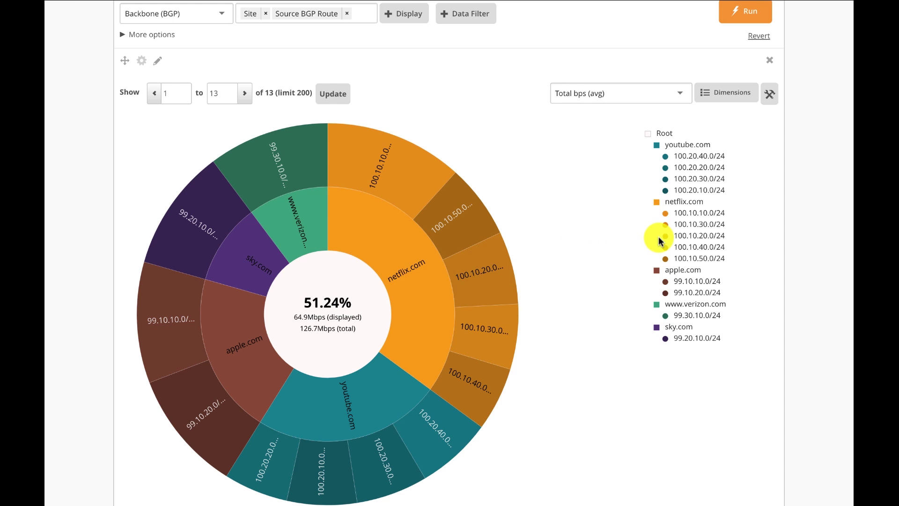
scroll(658, 241, "up", 3)
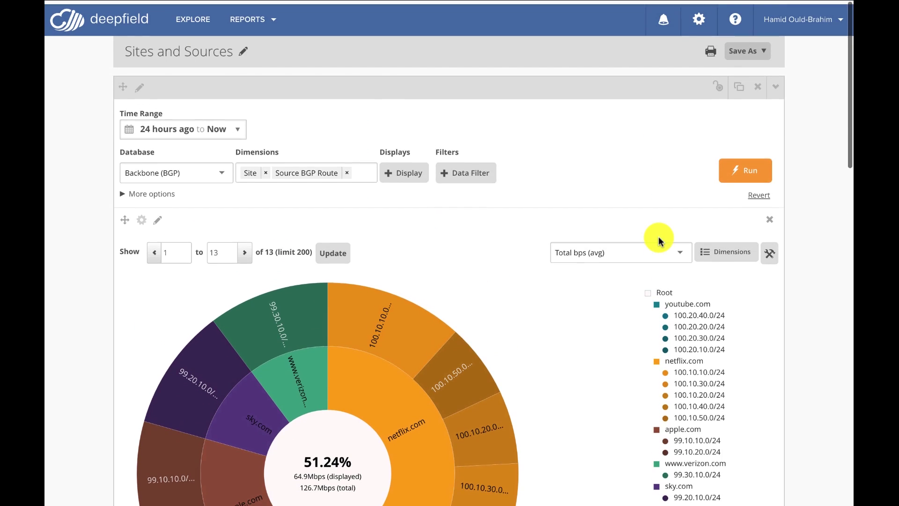
Add a Parallel Sets display linking each site, such as netflix.com, to its source BGP routes
left_click(406, 170)
left_click(534, 355)
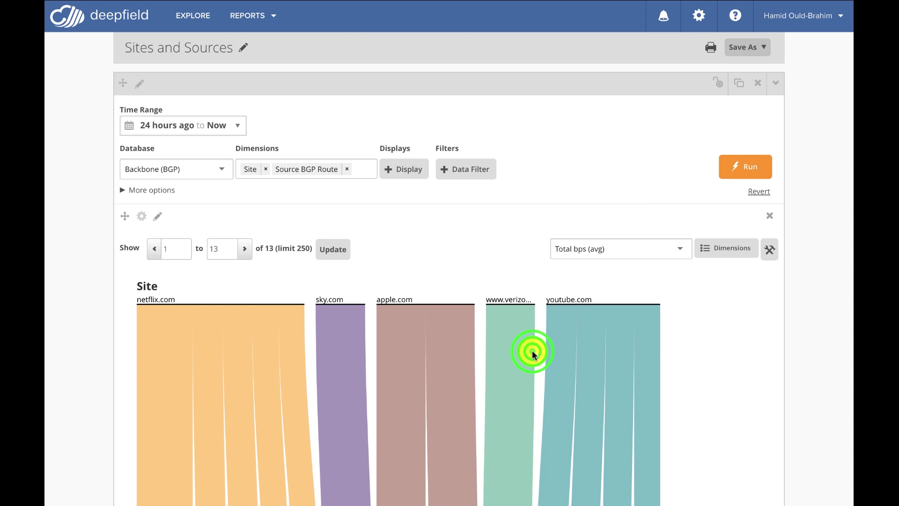
scroll(532, 353, "down", 3)
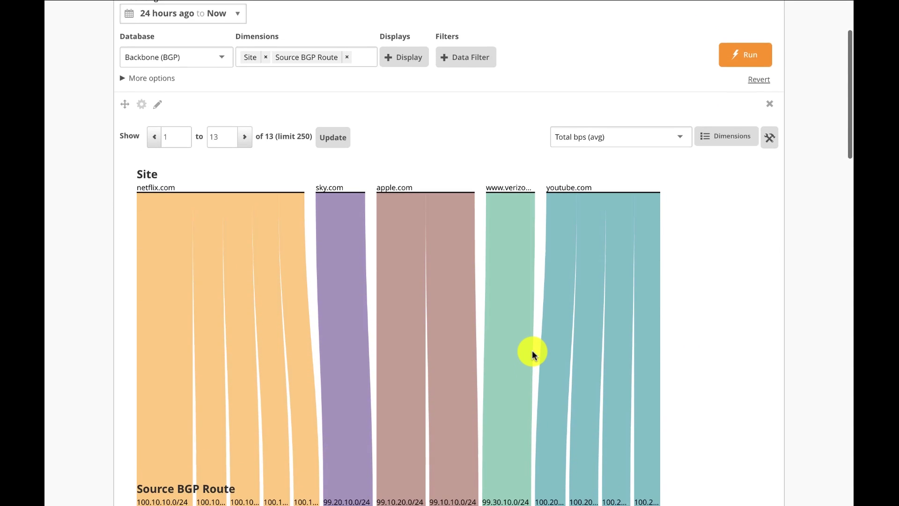
scroll(532, 354, "up", 2)
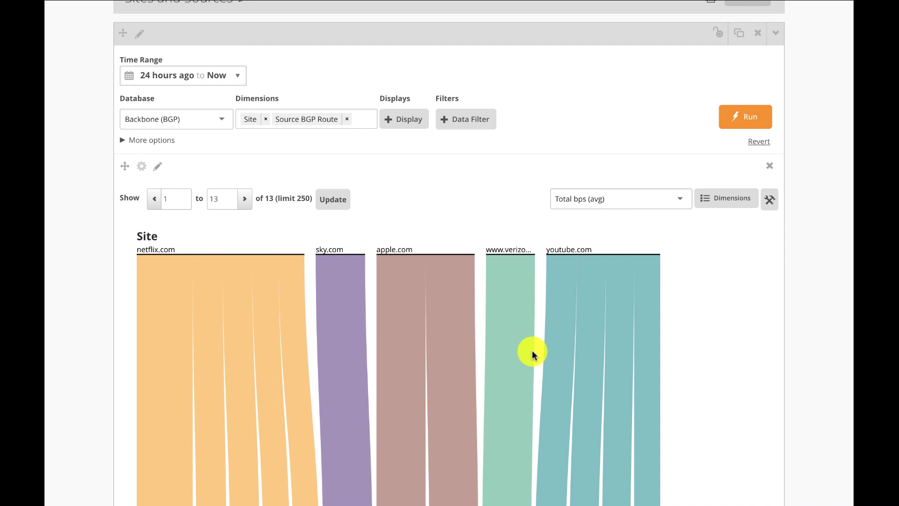
scroll(532, 354, "up", 1)
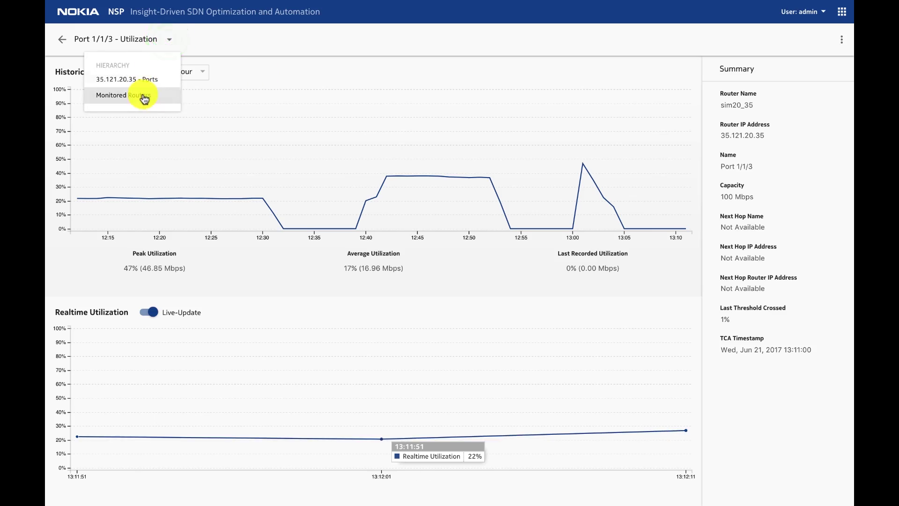
Open router 35.121.20.32's VIP customers from Monitored Routers and start a new LSP
left_click(142, 94)
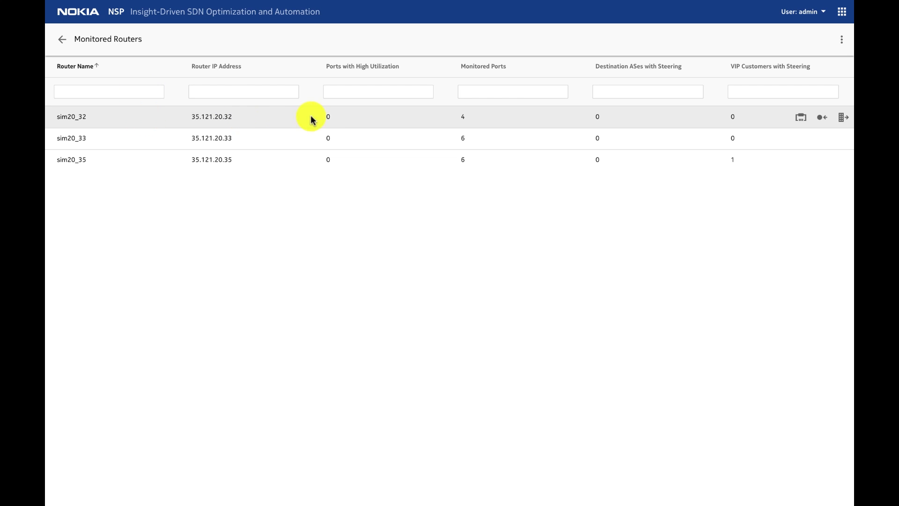
left_click(842, 118)
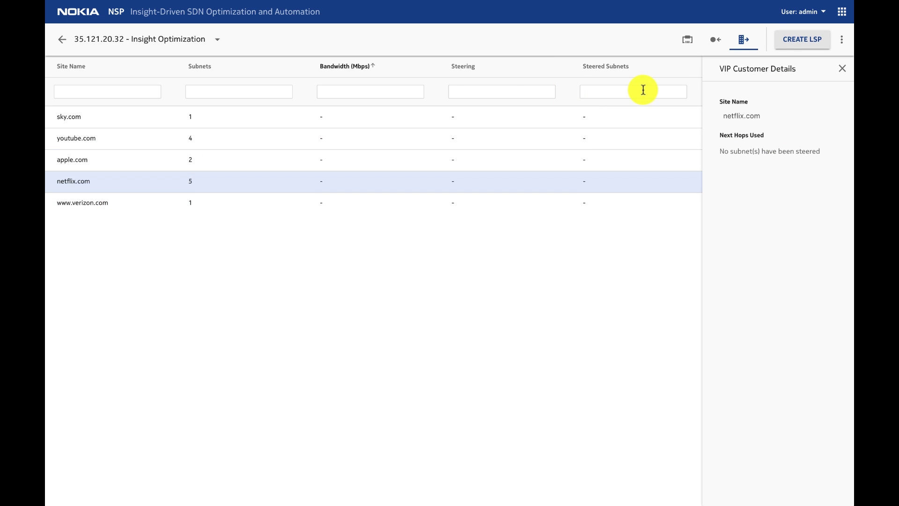
left_click(809, 42)
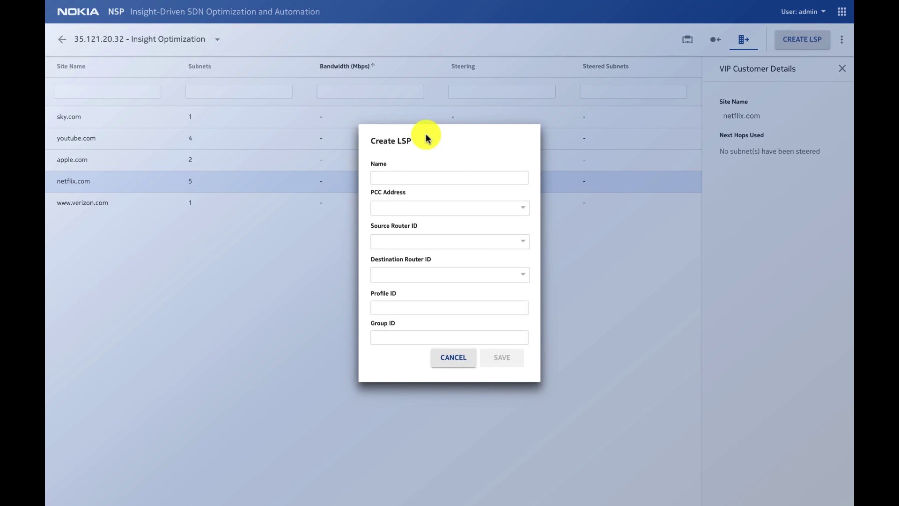
Name the LSP Netflix_tunnel_3 with PCC 135.121.20.32, source 35.121.20.32, destination 35.121.20.35
left_click(388, 178)
type("Netflix_tunnel_3")
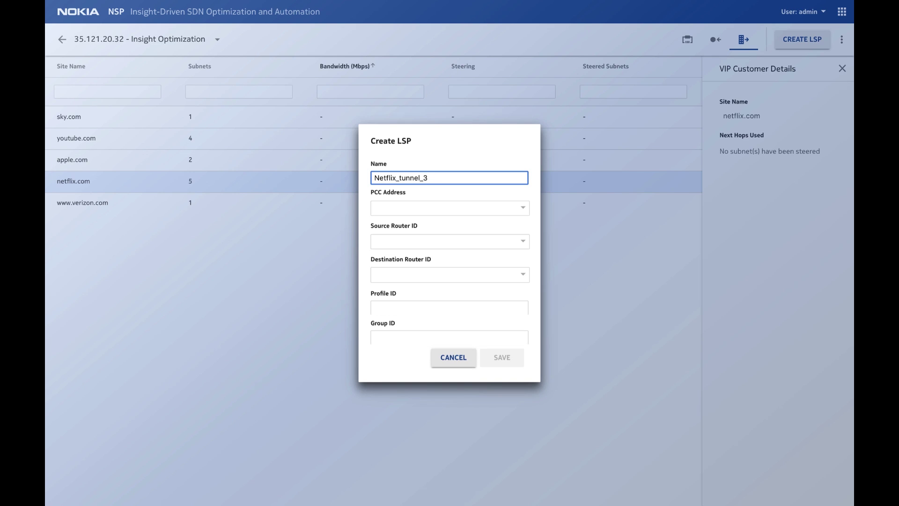
left_click(388, 212)
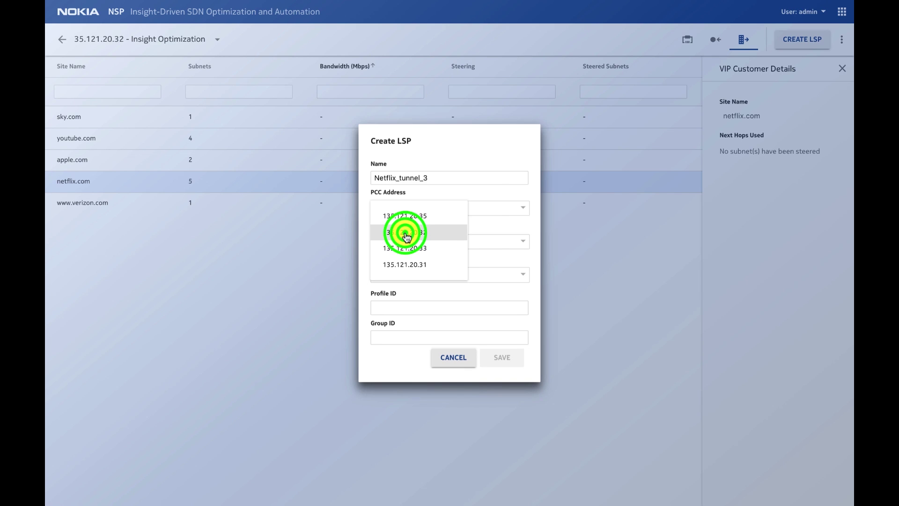
left_click(406, 234)
left_click(500, 243)
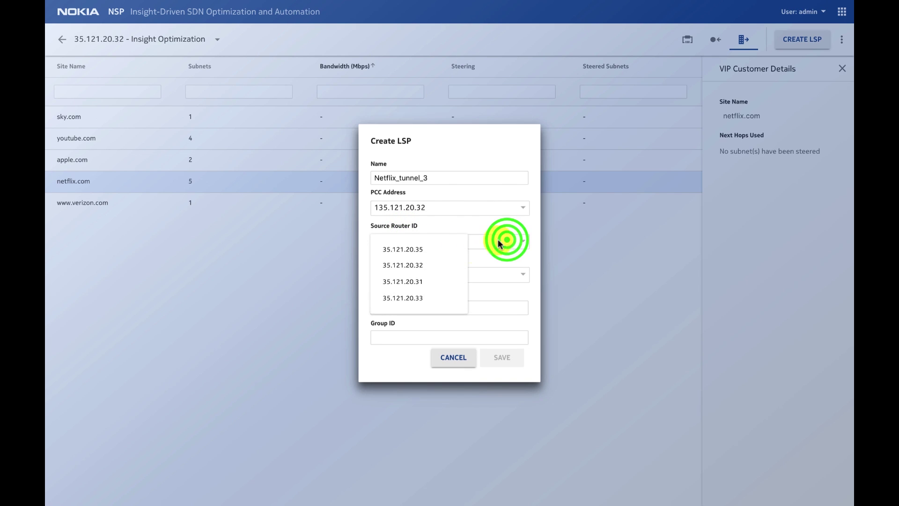
left_click(426, 264)
left_click(518, 276)
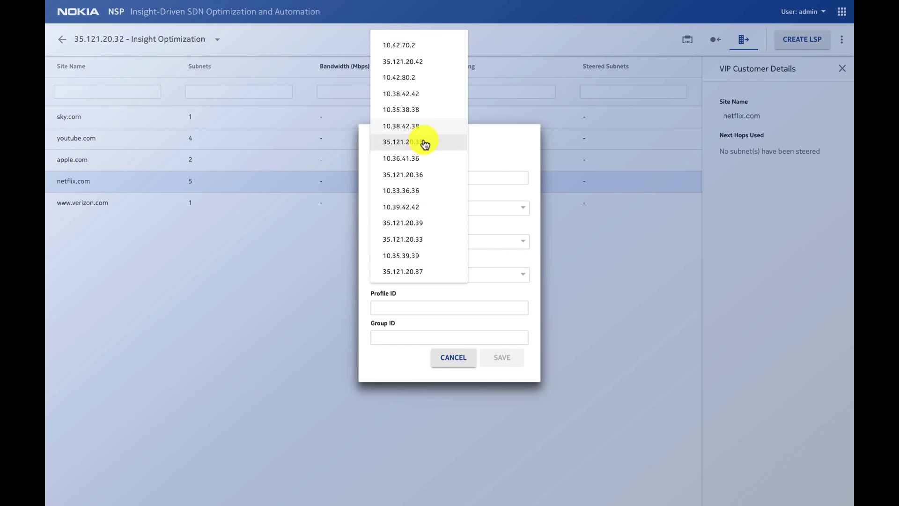
left_click(425, 144)
Set profile 100 and group 0, then save the LSP
left_click(420, 308)
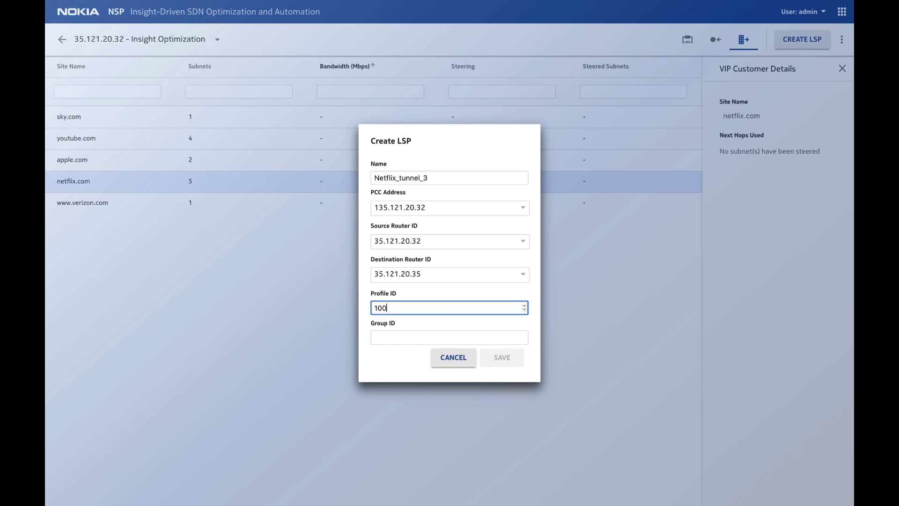
left_click(385, 337)
type("0")
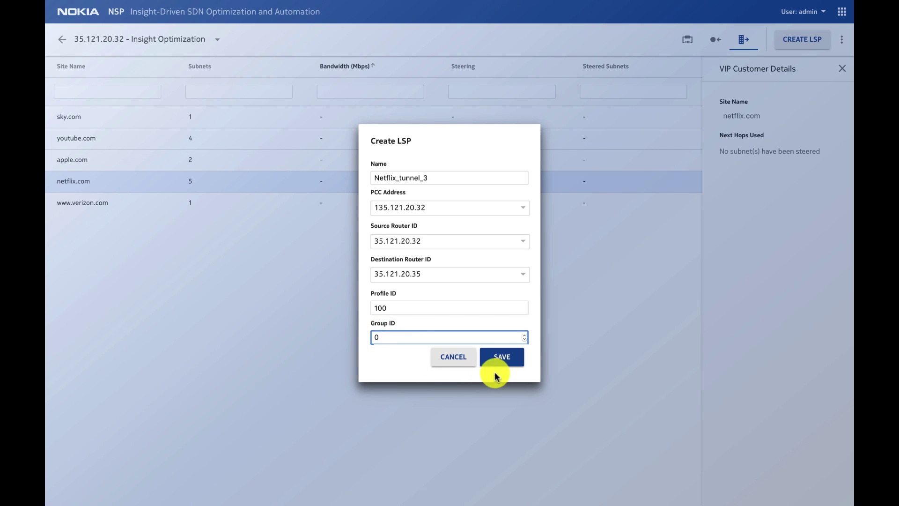
left_click(506, 362)
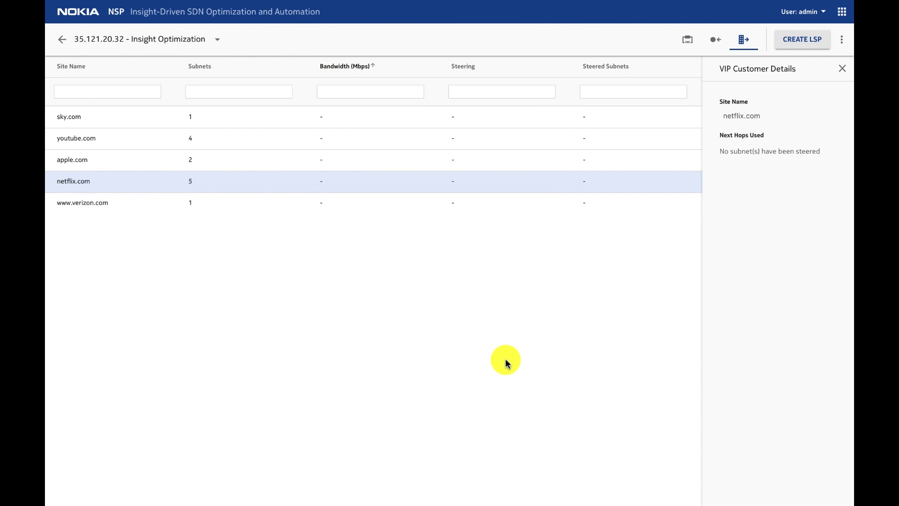
left_click(261, 28)
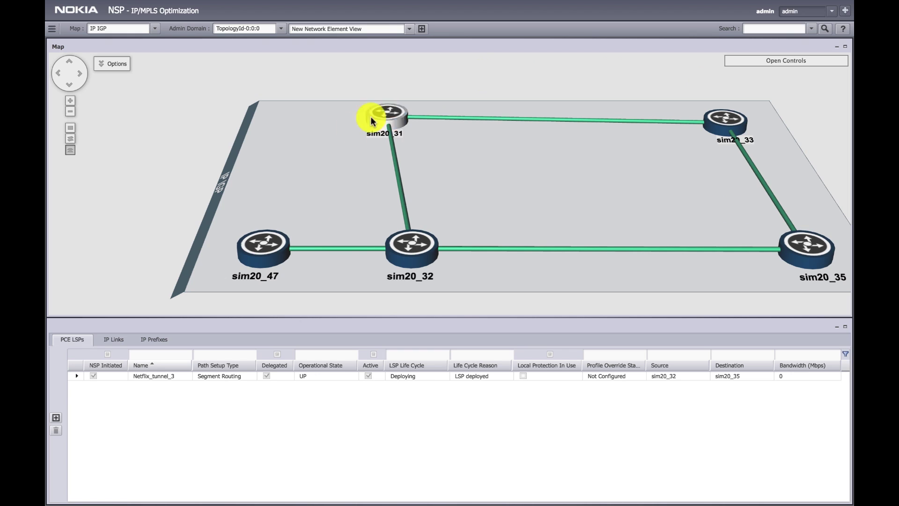
left_click(143, 378)
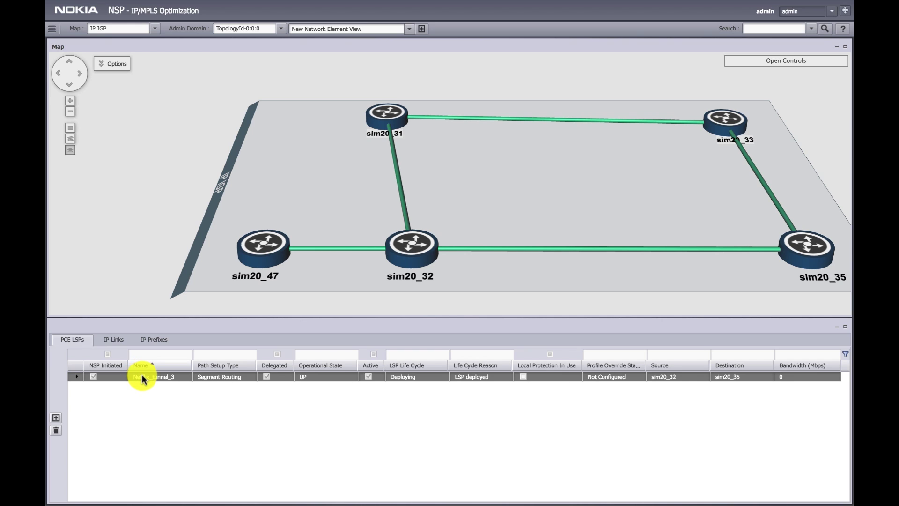
right_click(142, 376)
left_click(167, 391)
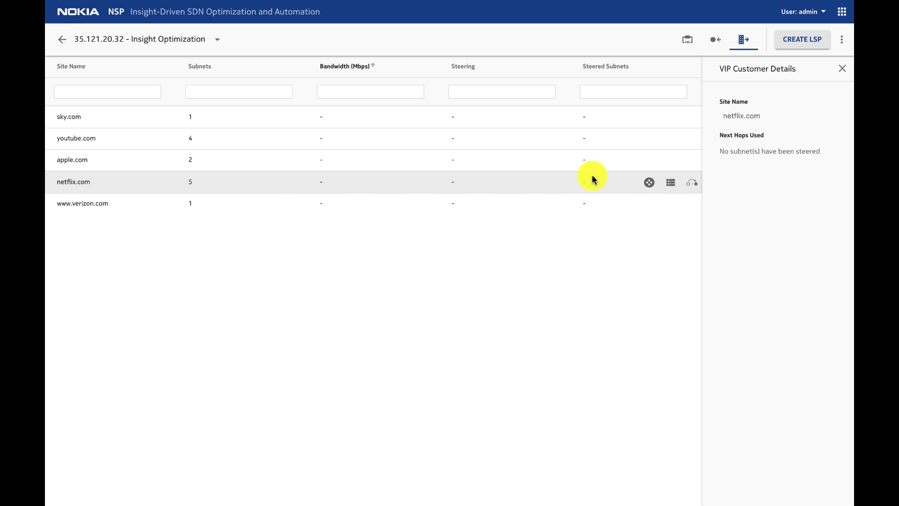
Steer all five netflix.com subnets on 35.121.20.32 through the new Netflix_tunnel_3 LSP
left_click(693, 184)
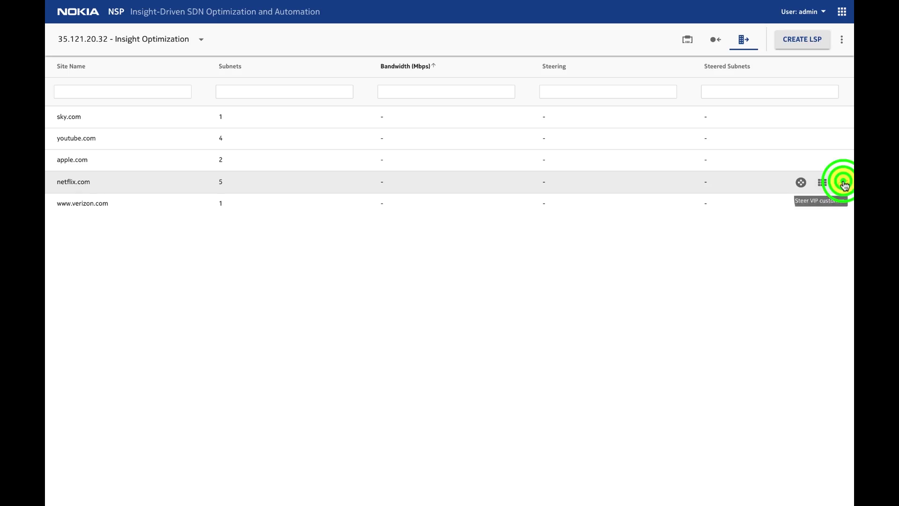
left_click(475, 236)
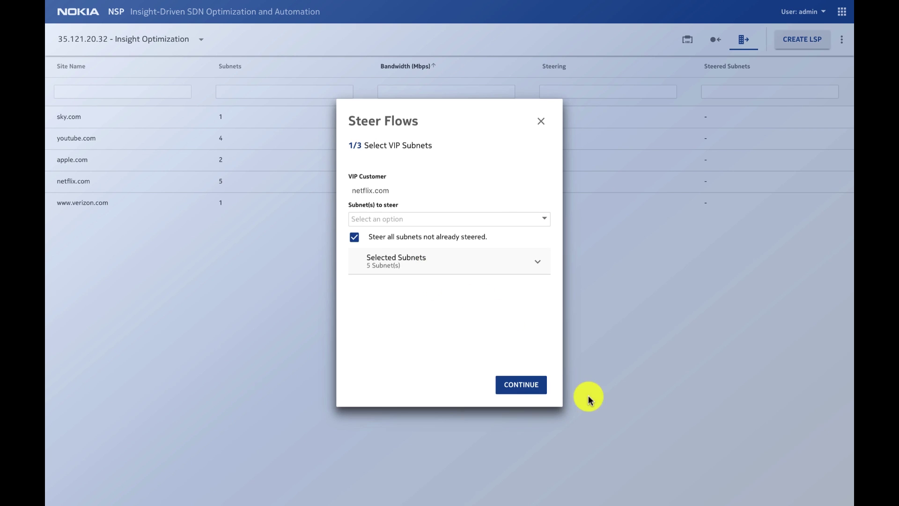
left_click(523, 393)
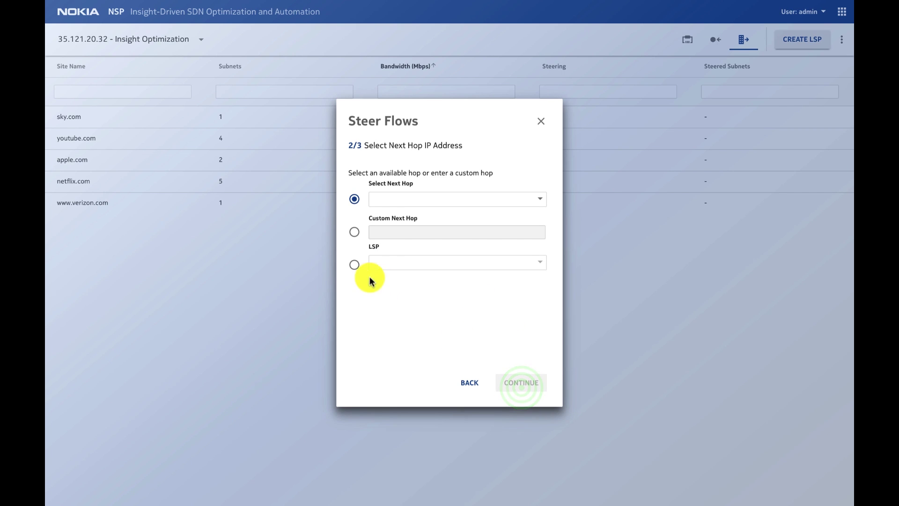
left_click(354, 266)
left_click(539, 261)
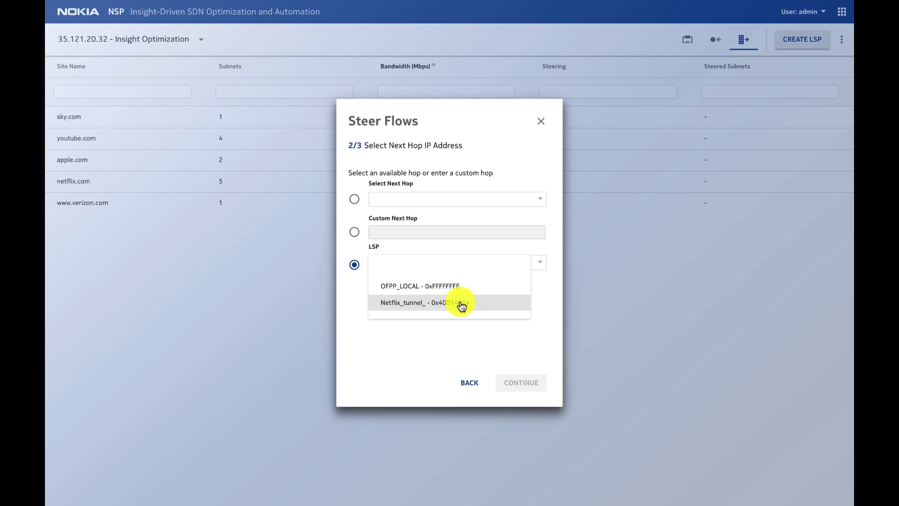
left_click(462, 305)
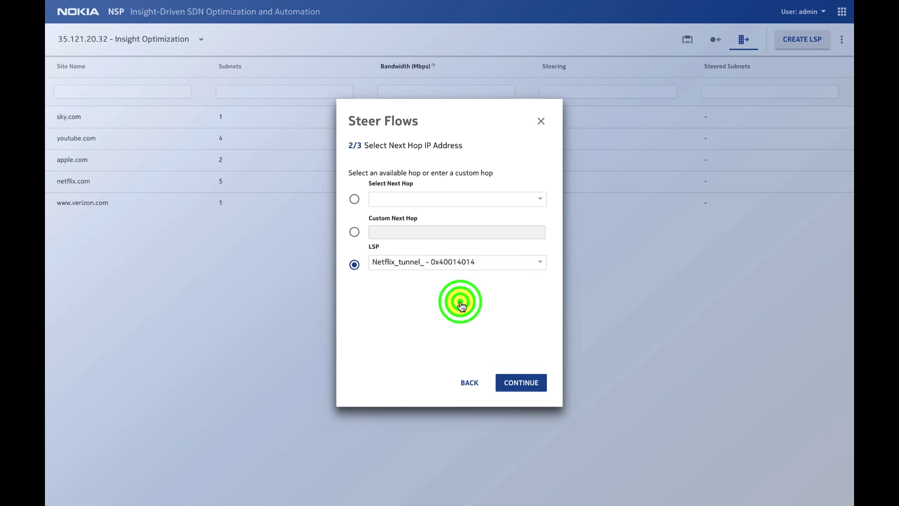
left_click(521, 381)
left_click(523, 382)
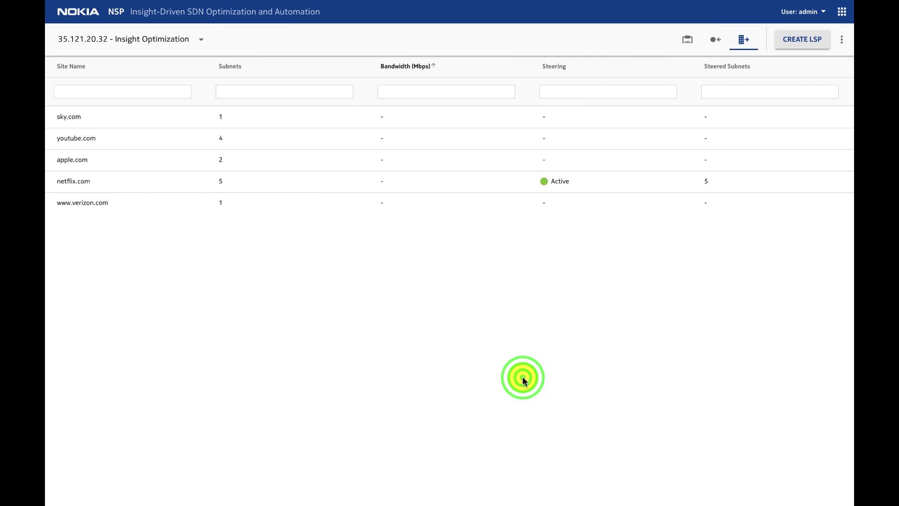